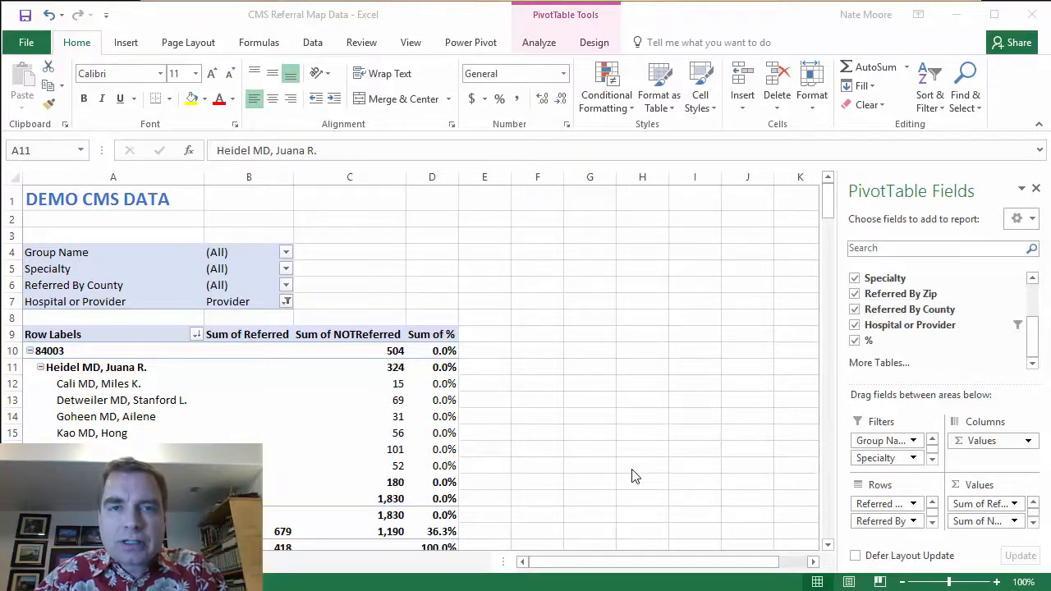
Try to open 3D Maps from the pivot table with the row labels in A12:A16 selected
{"action": "left_click", "coordinate": [134, 43]}
{"action": "left_click", "coordinate": [130, 43]}
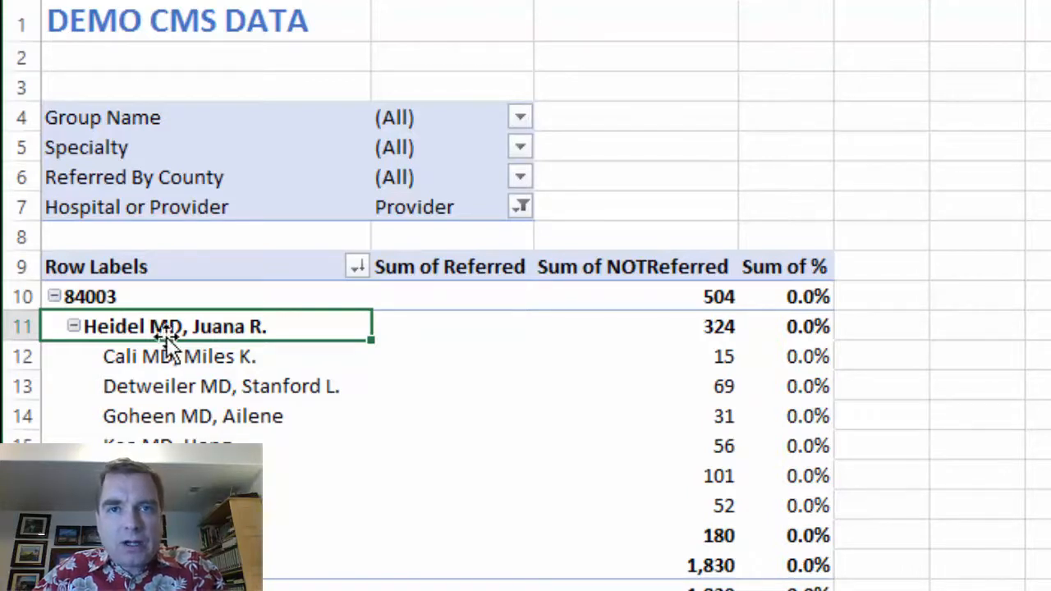
{"action": "left_click", "coordinate": [137, 297]}
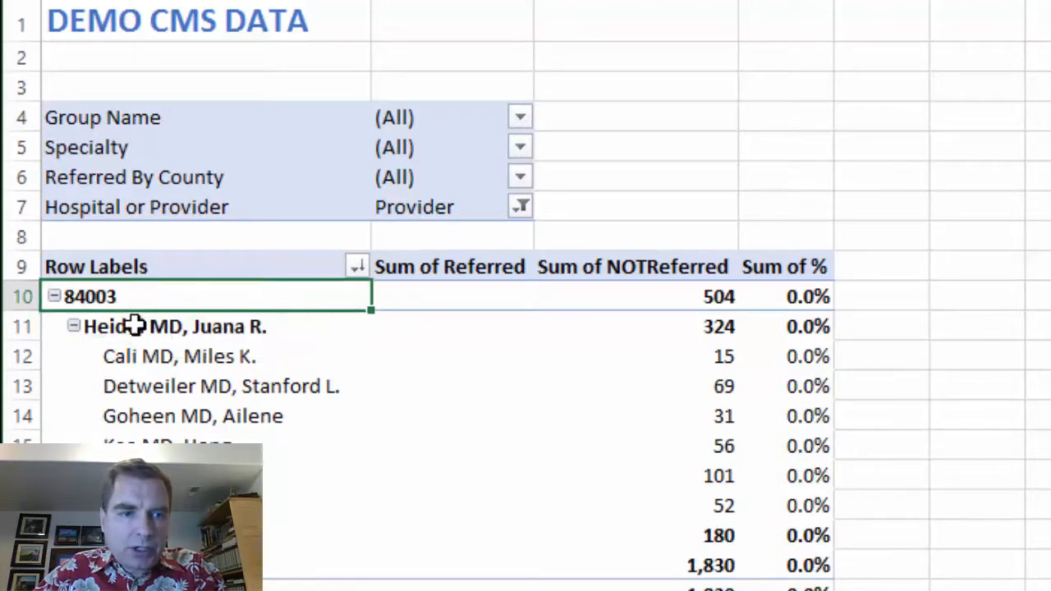
{"action": "left_click", "coordinate": [135, 326]}
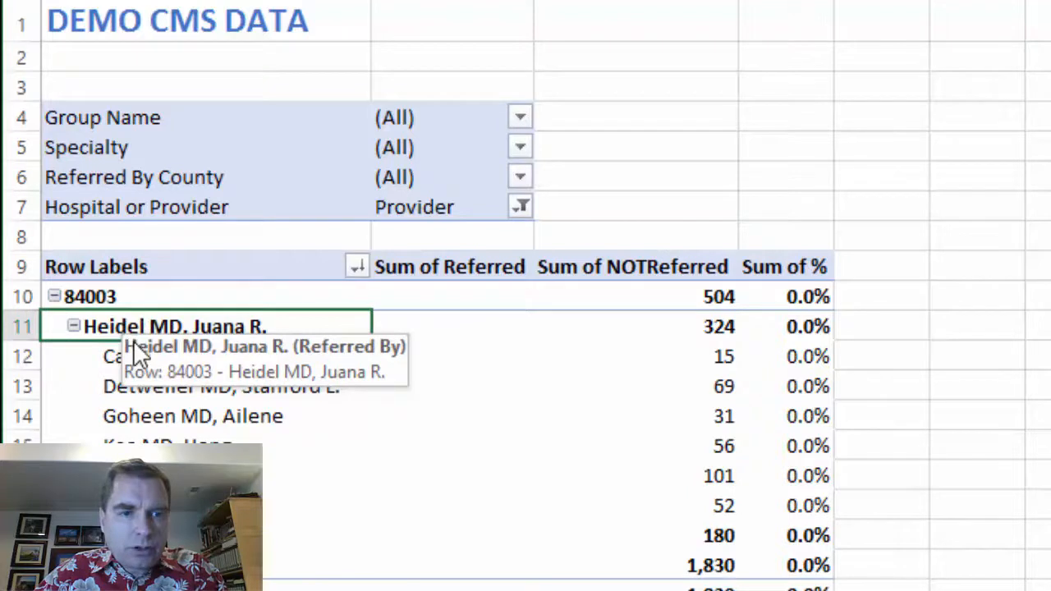
{"action": "left_click_drag", "start_coordinate": [140, 363], "coordinate": [205, 481]}
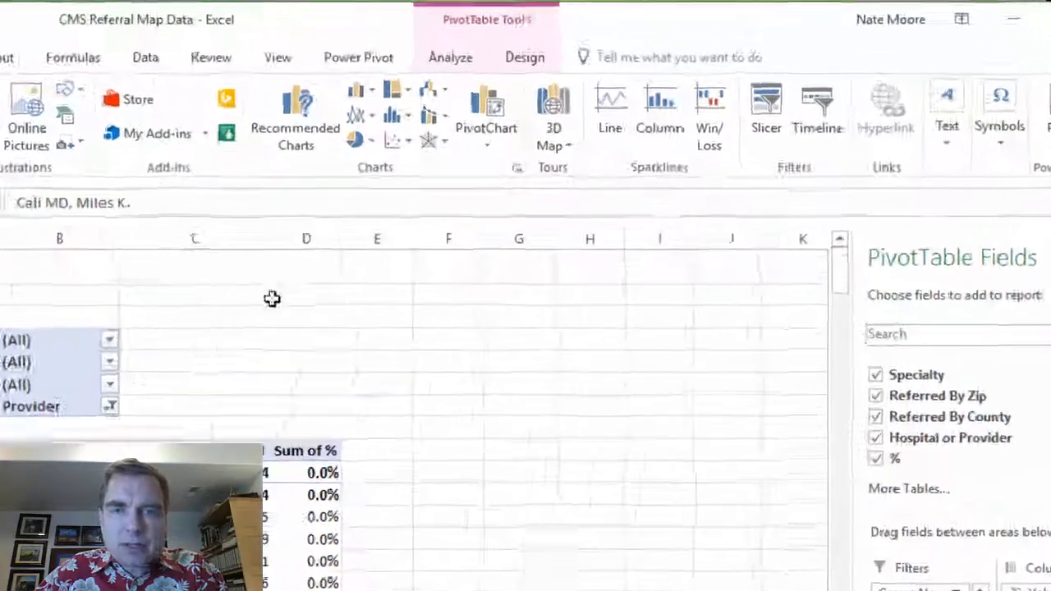
{"action": "left_click", "coordinate": [469, 194]}
{"action": "left_click", "coordinate": [472, 229]}
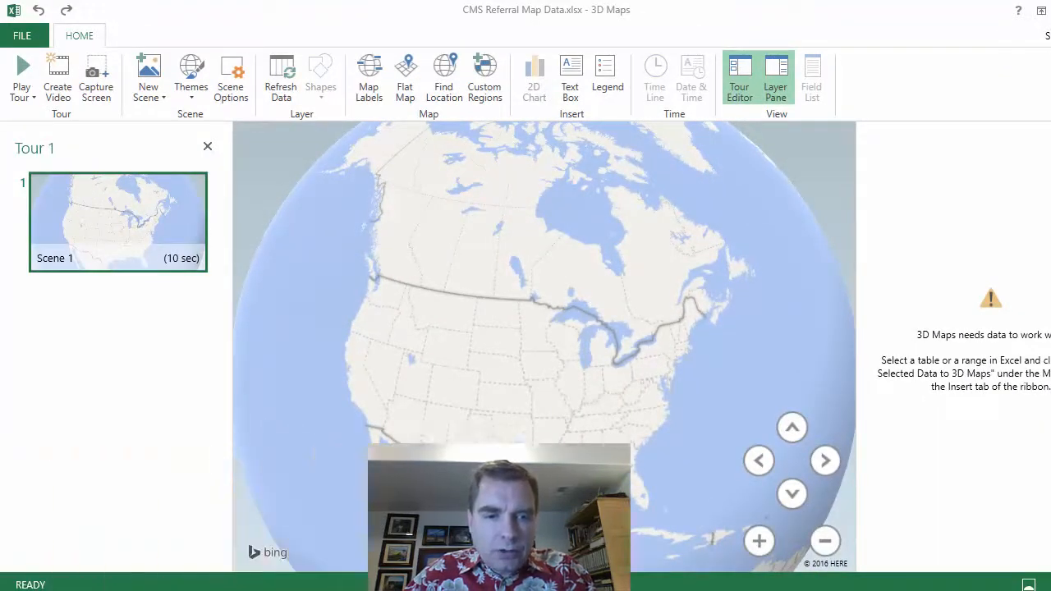
Return to the workbook and delete the 3D Maps Tours text box from the Pivot Table sheet
{"action": "mouse_move", "coordinate": [137, 542]}
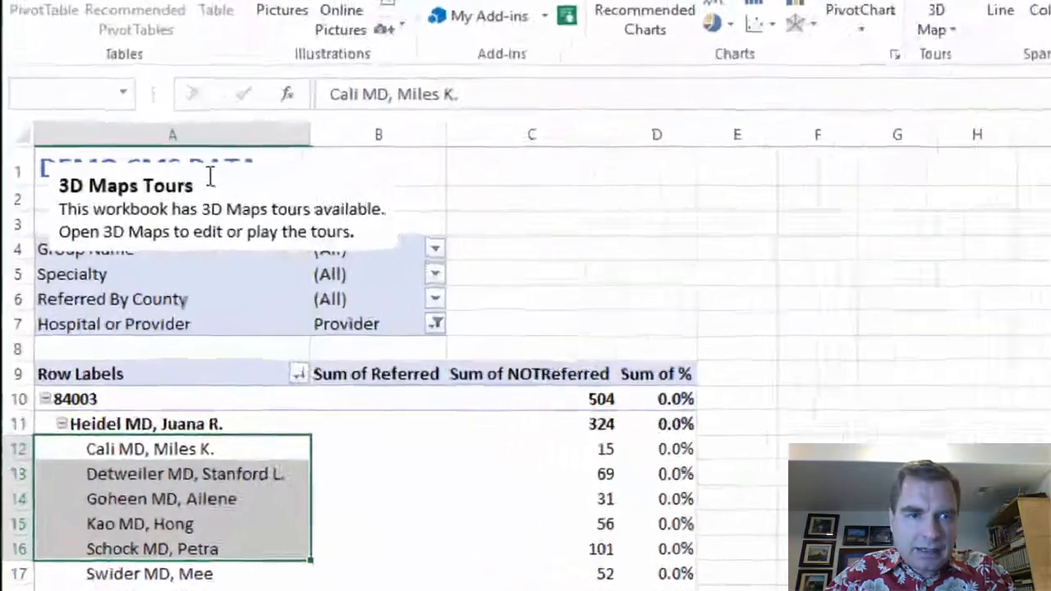
{"action": "left_click", "coordinate": [141, 201]}
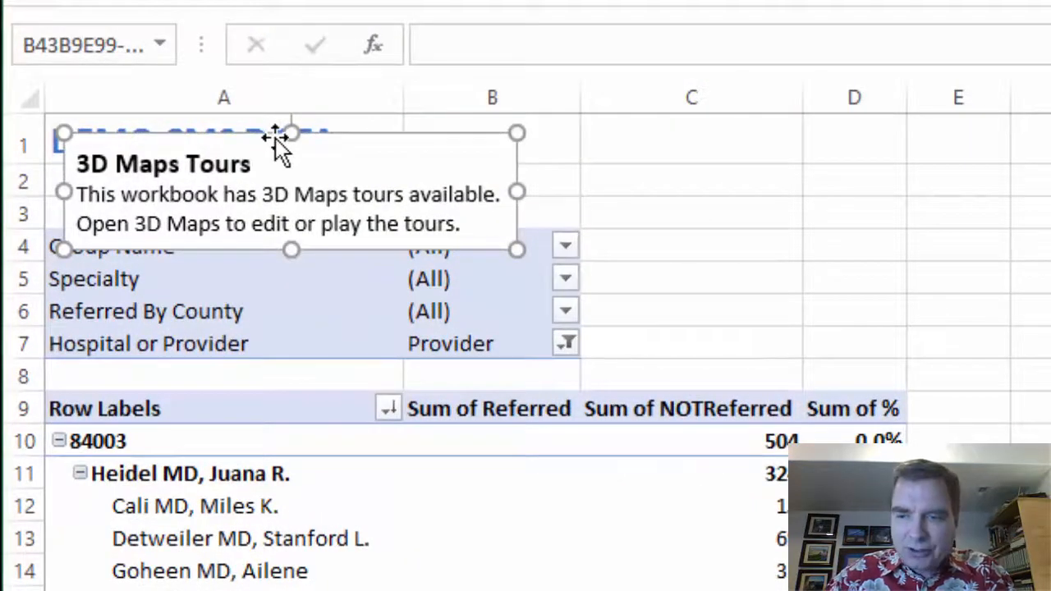
{"action": "key", "text": "Delete"}
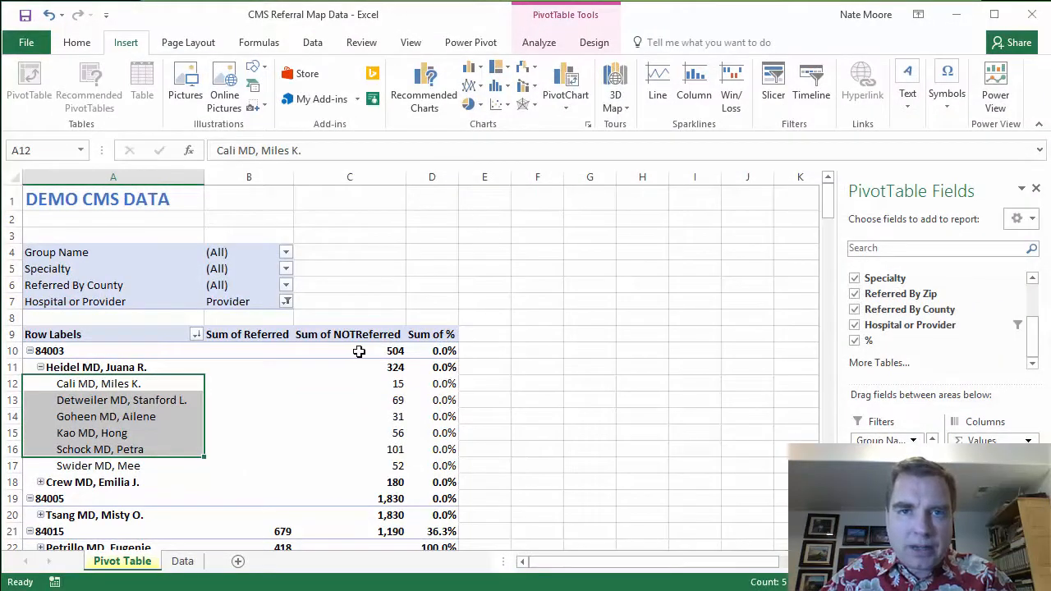
{"action": "left_click", "coordinate": [624, 109]}
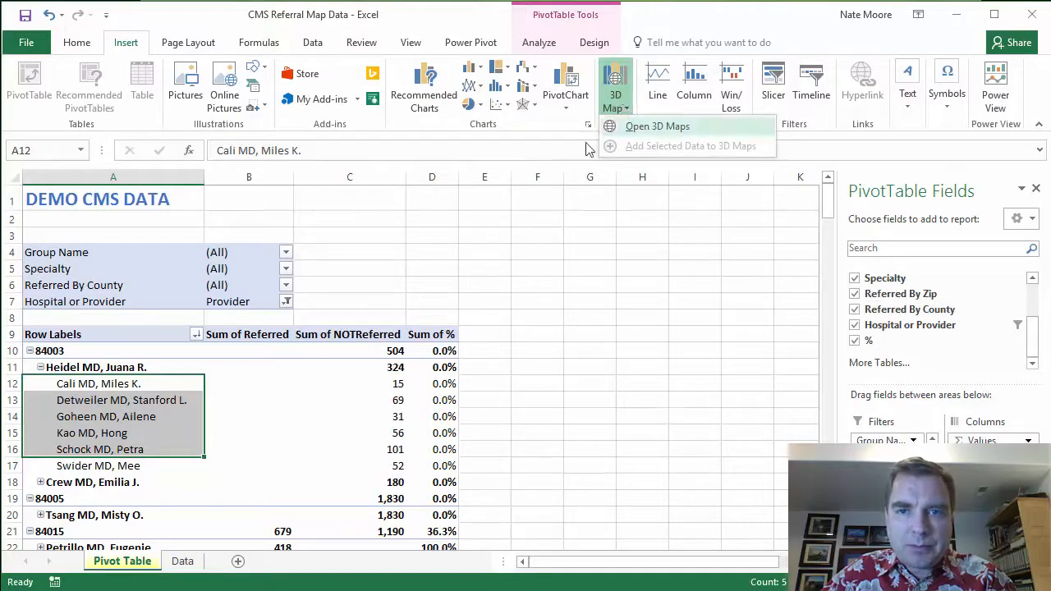
{"action": "left_click", "coordinate": [353, 270]}
On the Data sheet, examine the referral table's columns from Referred By through Hospital or Provider, especially Referred By Zip and Referred By County
{"action": "left_click", "coordinate": [182, 561]}
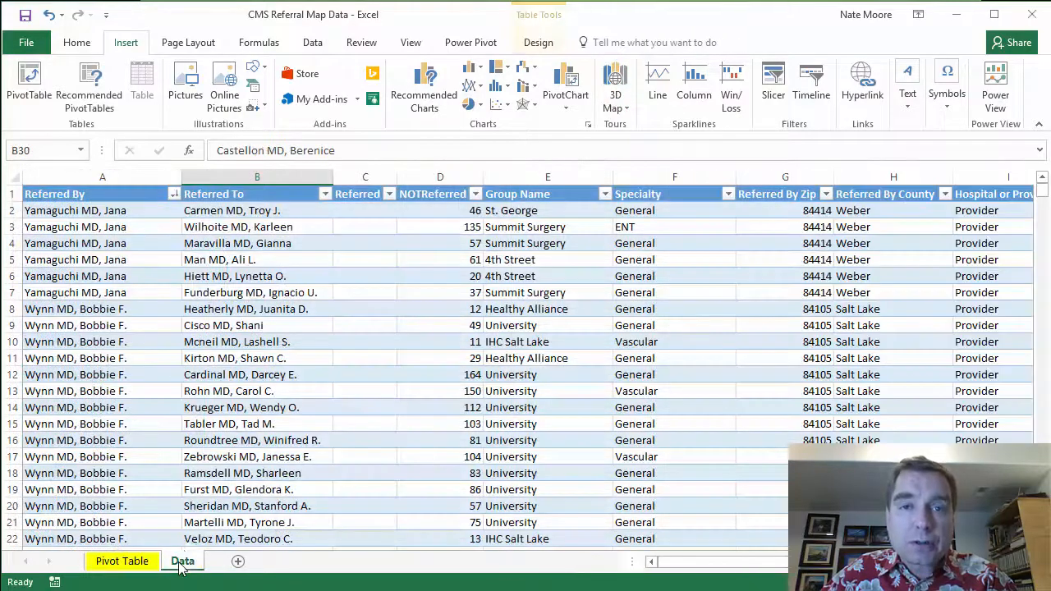
{"action": "left_click", "coordinate": [311, 281]}
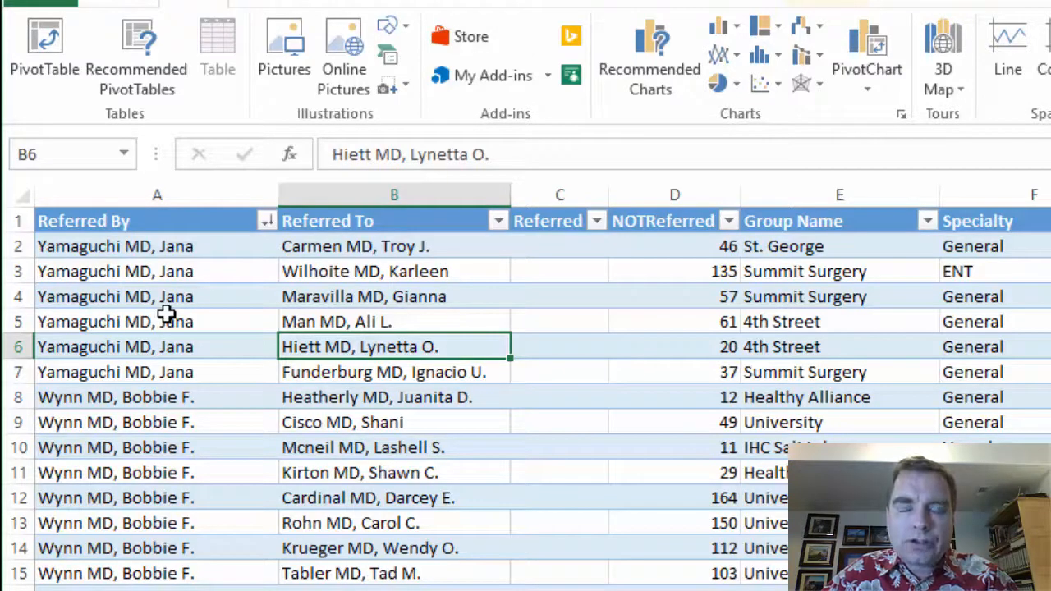
{"action": "left_click", "coordinate": [442, 265]}
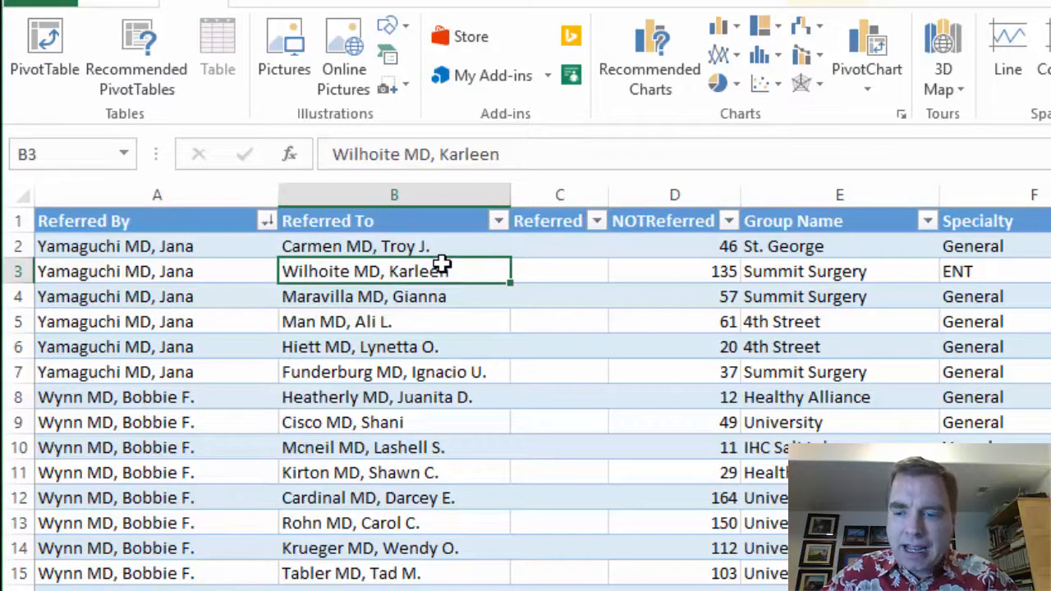
{"action": "key", "text": "Right"}
{"action": "key", "text": "Right"}
{"action": "key", "text": "Right"}
{"action": "key", "text": "Right"}
{"action": "key", "text": "Right"}
{"action": "key", "text": "Right"}
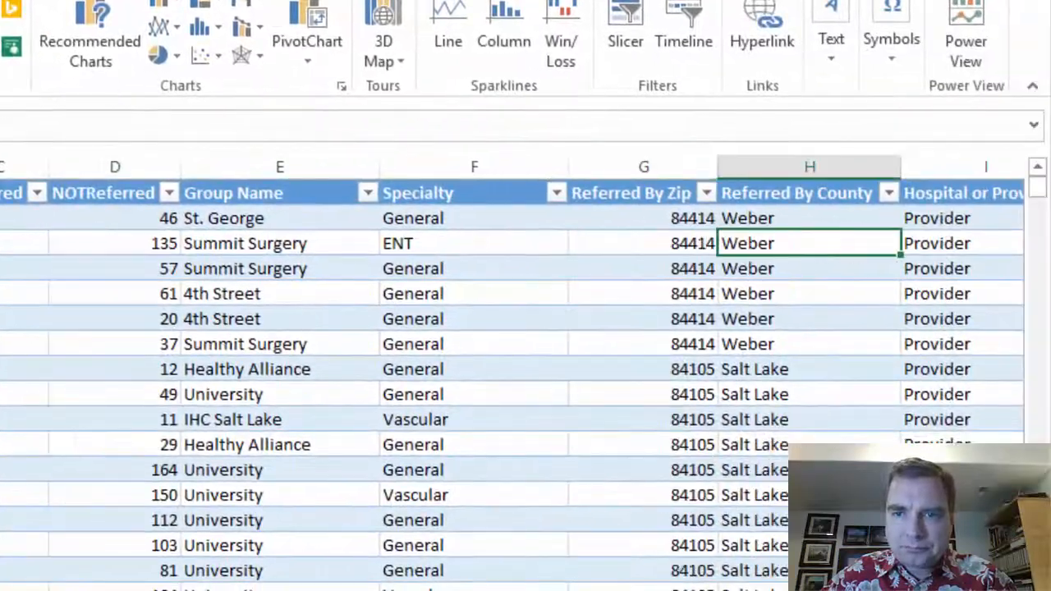
{"action": "key", "text": "Left"}
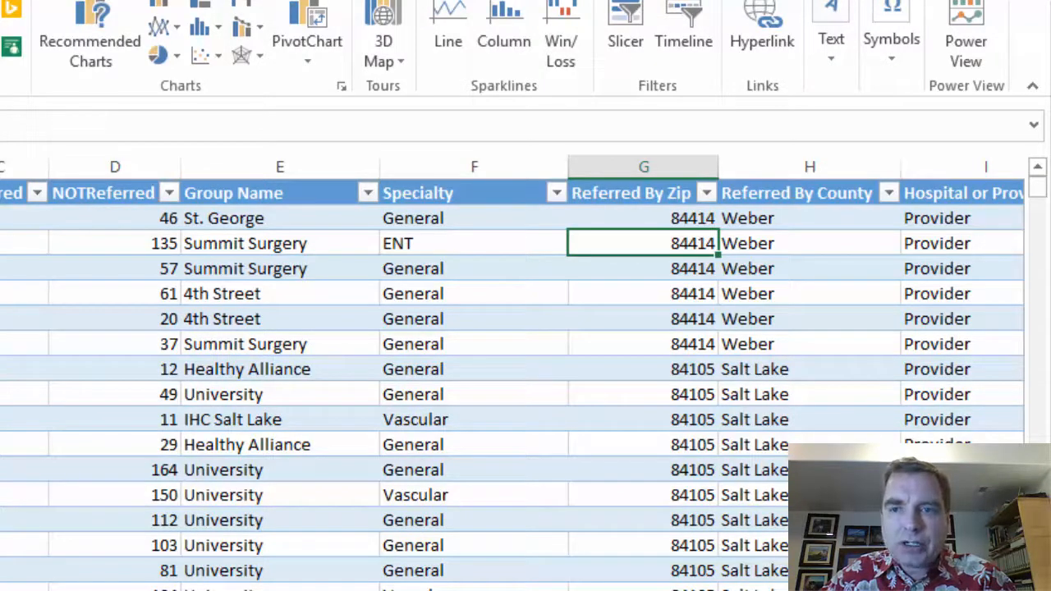
{"action": "key", "text": "Right"}
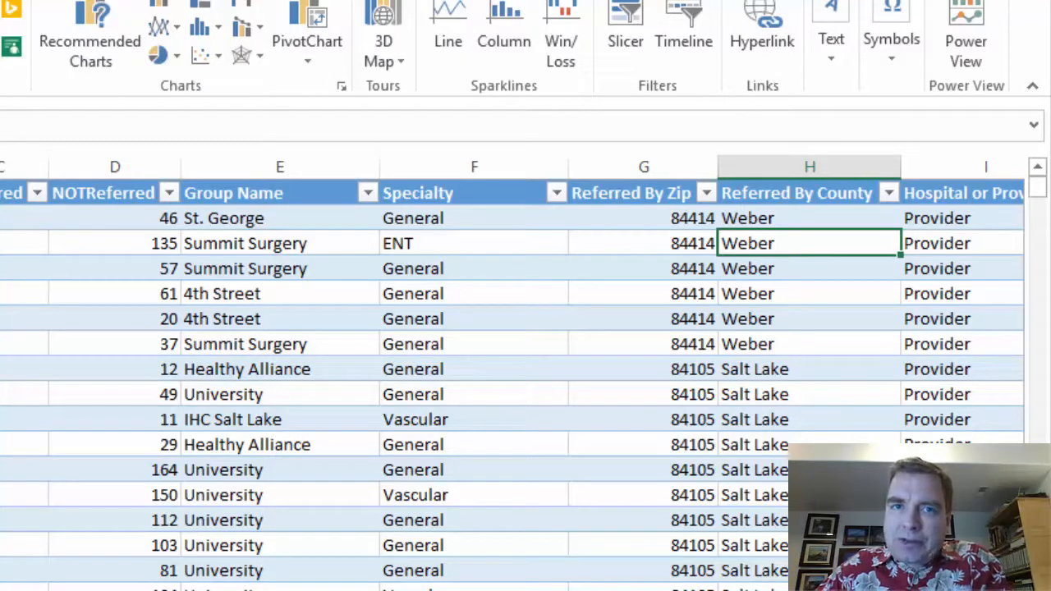
{"action": "key", "text": "Left"}
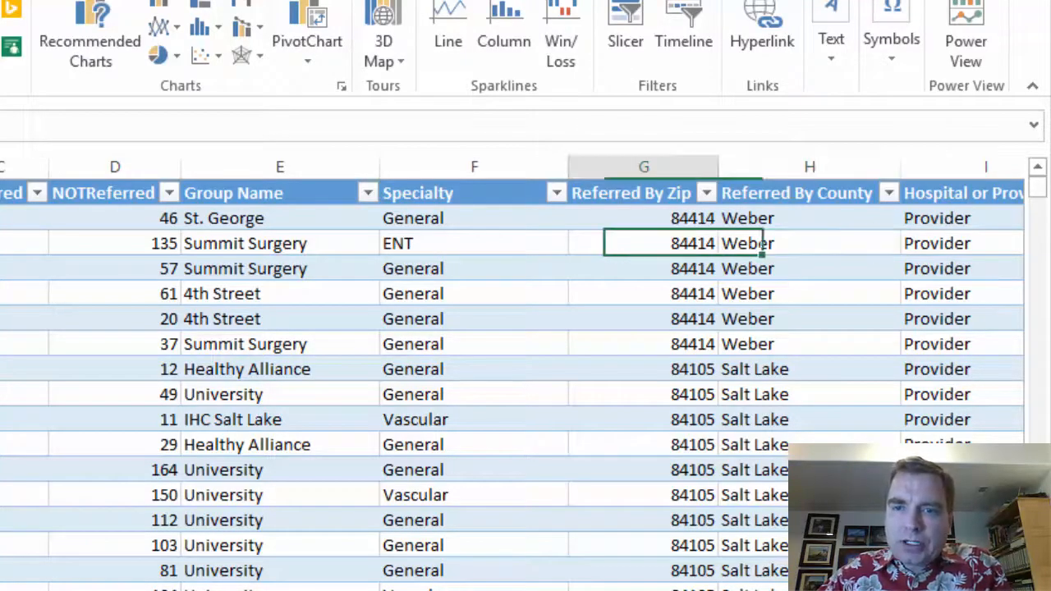
{"action": "key", "text": "Right"}
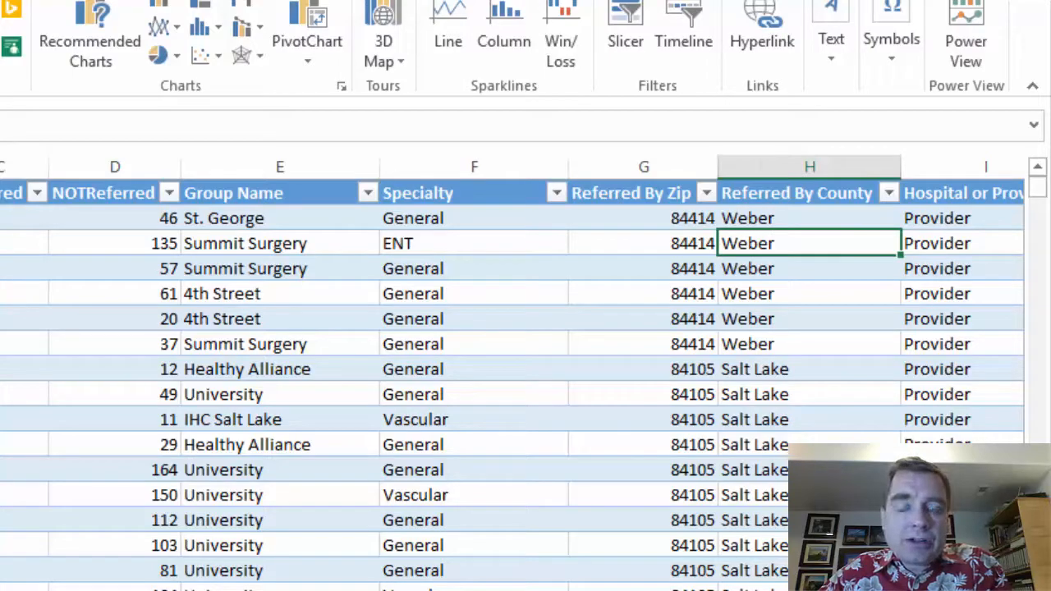
{"action": "key", "text": "Right"}
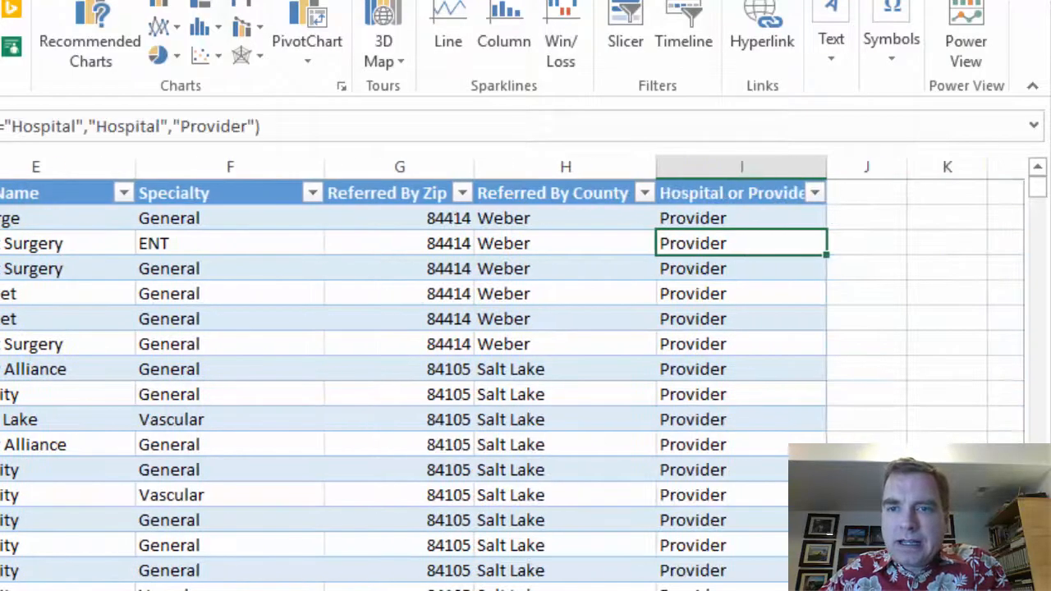
{"action": "key", "text": "Left"}
{"action": "key", "text": "Left"}
{"action": "key", "text": "Left"}
{"action": "key", "text": "Left"}
{"action": "key", "text": "Left"}
{"action": "key", "text": "Left"}
{"action": "key", "text": "Left"}
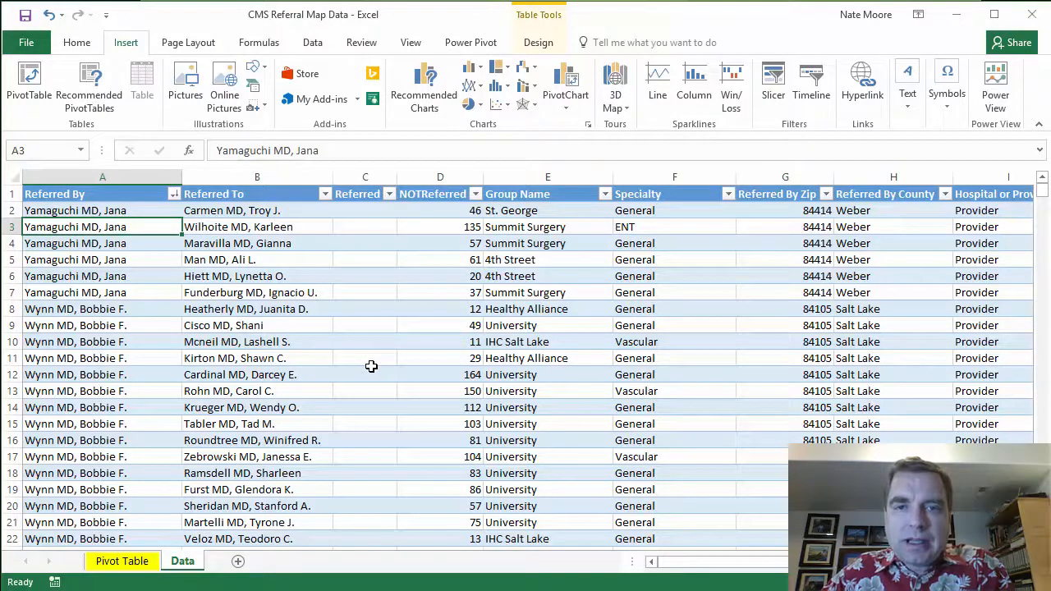
Replace the existing 3D Maps Tour 1 with a new tour based on the Data sheet's table
{"action": "left_click", "coordinate": [512, 330]}
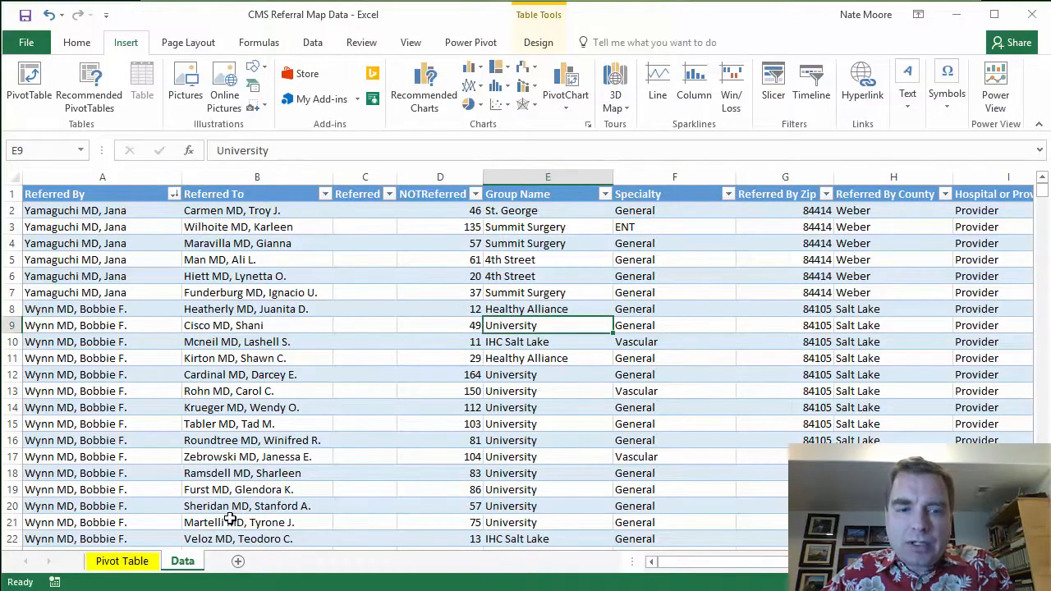
{"action": "left_click", "coordinate": [136, 561]}
{"action": "left_click", "coordinate": [183, 561]}
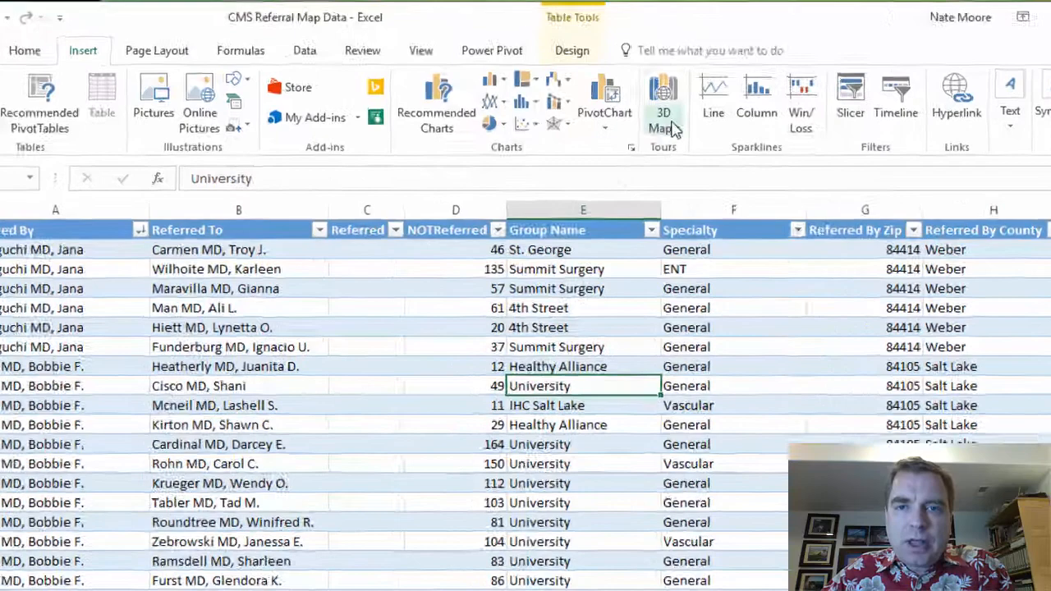
{"action": "left_click", "coordinate": [628, 103]}
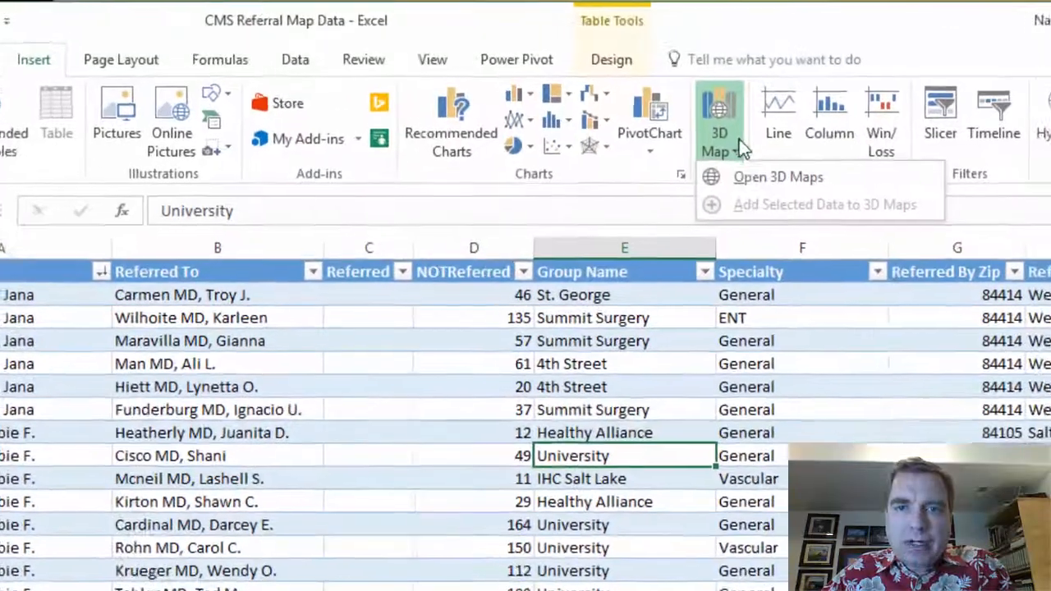
{"action": "left_click", "coordinate": [751, 181]}
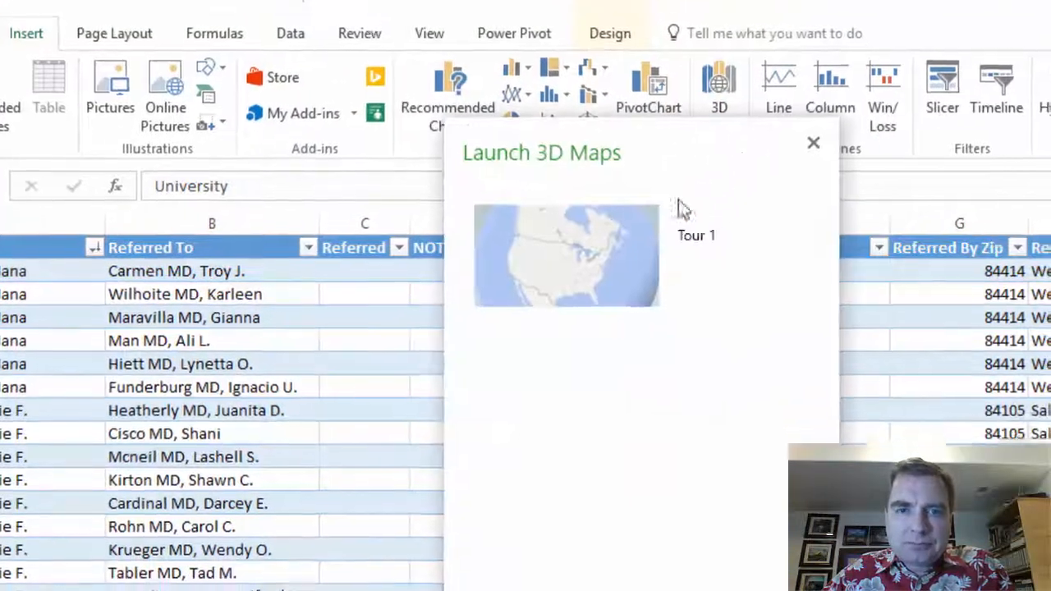
{"action": "left_click", "coordinate": [797, 212]}
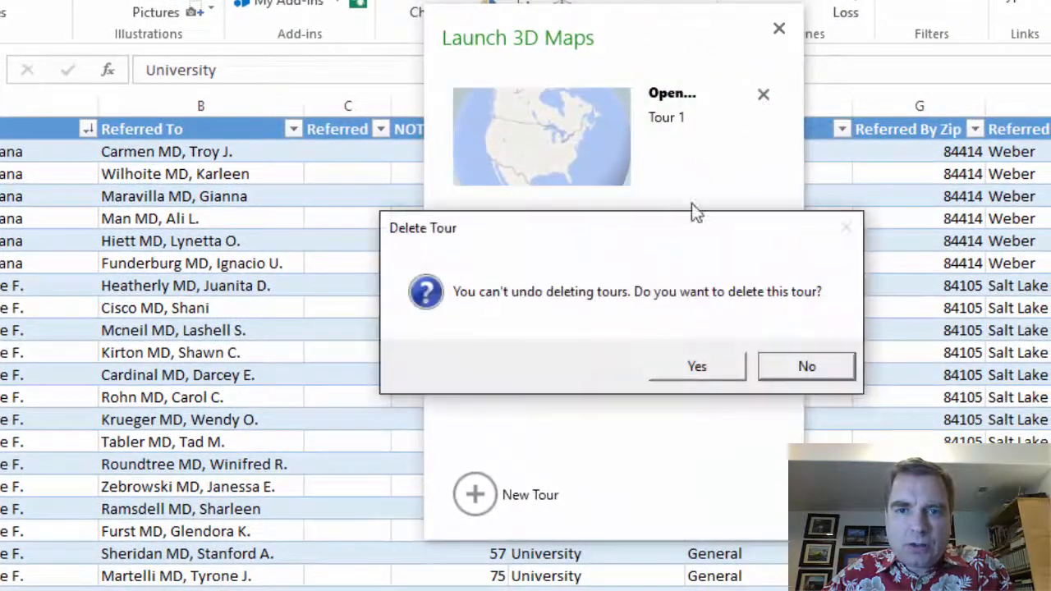
{"action": "left_click", "coordinate": [694, 368]}
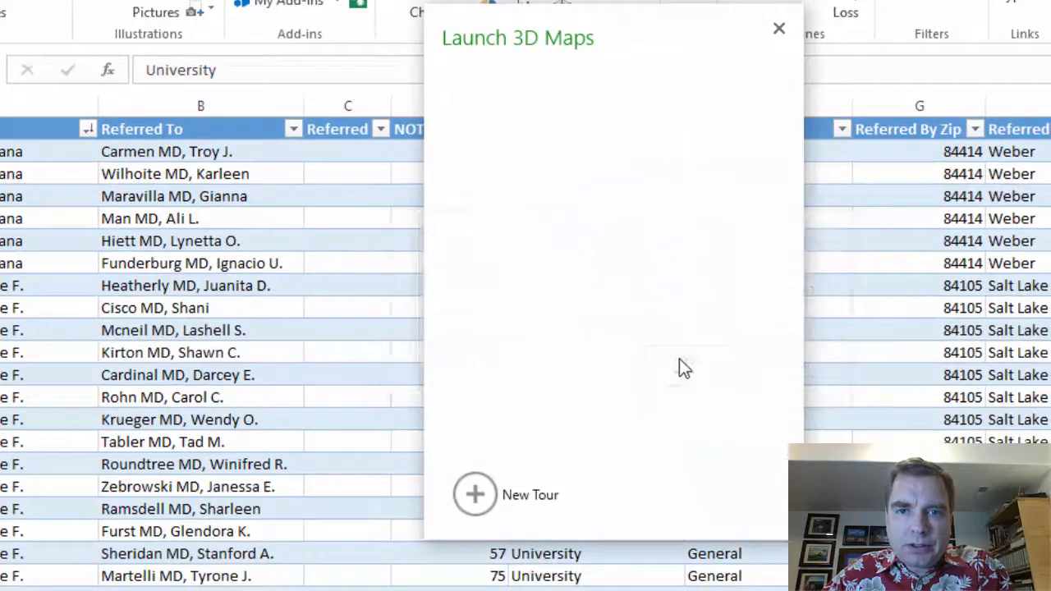
{"action": "left_click", "coordinate": [476, 498]}
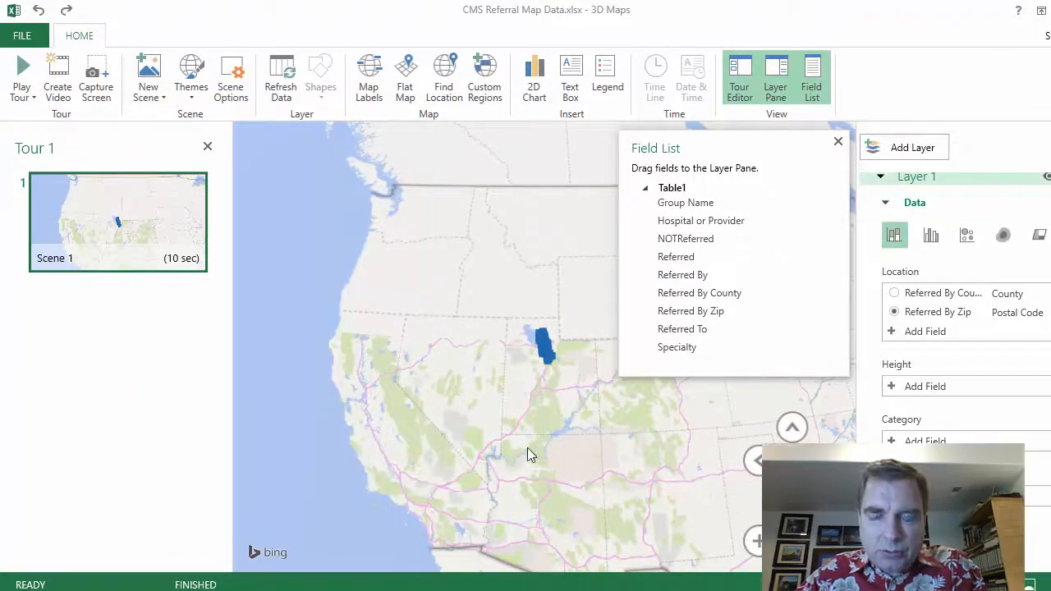
Examine the plotted Referred By Zip locations up close on the map and return to the Data sheet in Excel
{"action": "scroll", "coordinate": [514, 404], "scroll_direction": "up", "scroll_amount": 3}
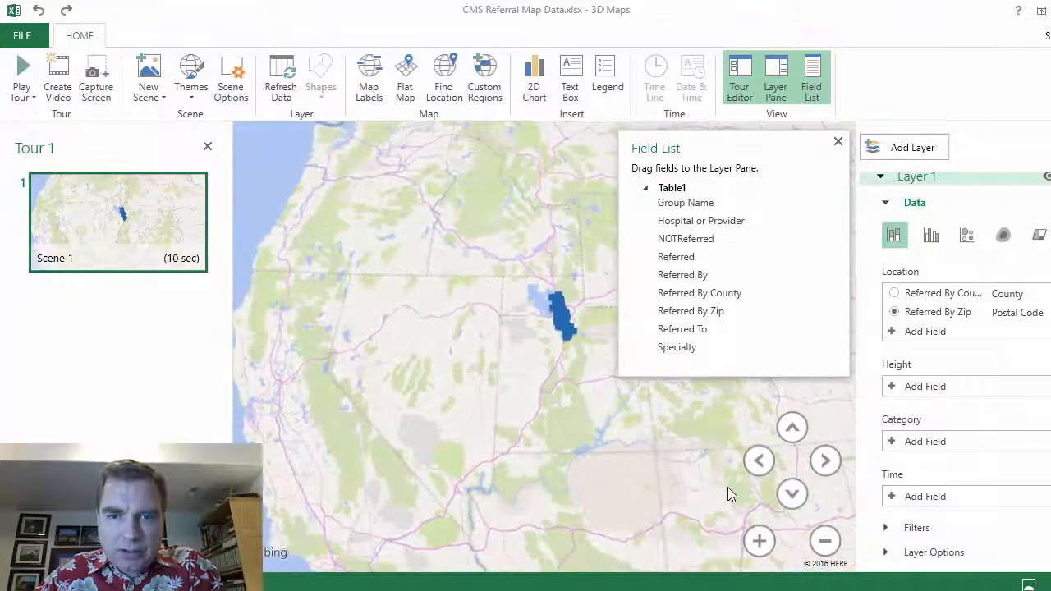
{"action": "left_click", "coordinate": [759, 541]}
{"action": "left_click", "coordinate": [825, 541]}
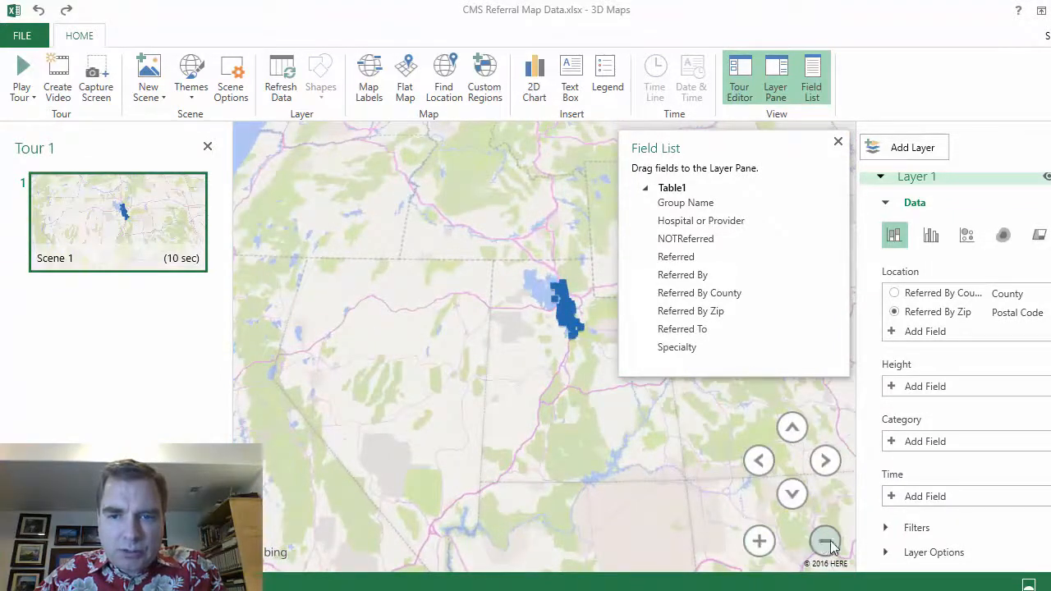
{"action": "left_click", "coordinate": [759, 540]}
{"action": "left_click", "coordinate": [796, 430]}
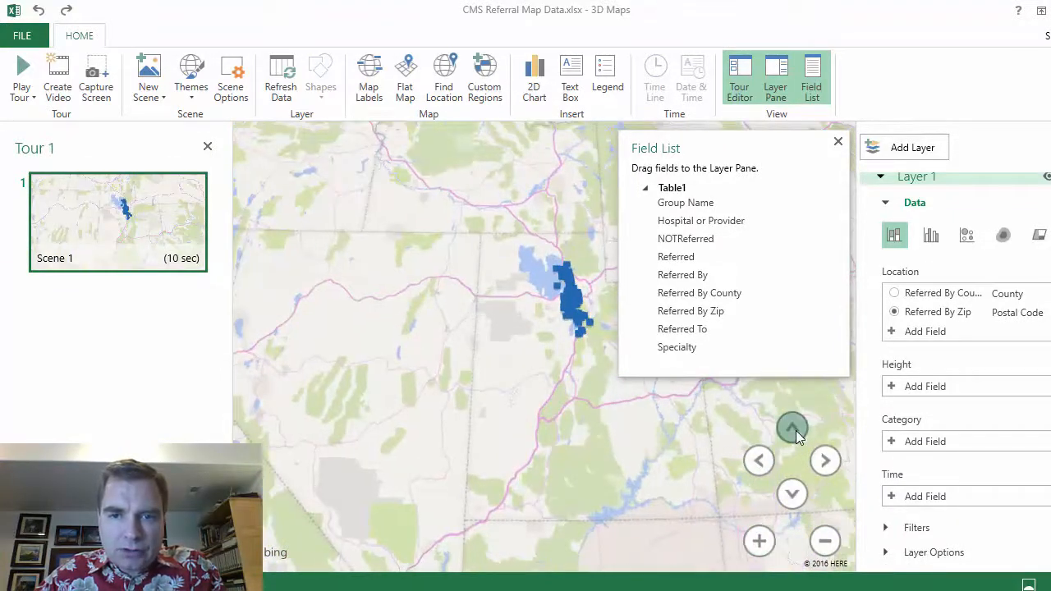
{"action": "left_click", "coordinate": [795, 495]}
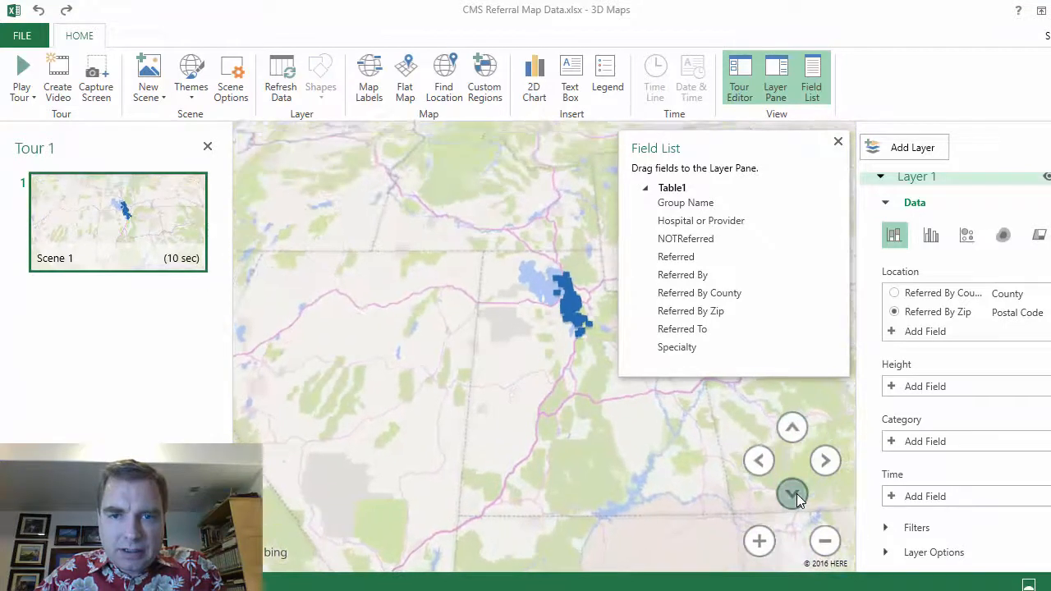
{"action": "left_click", "coordinate": [792, 430]}
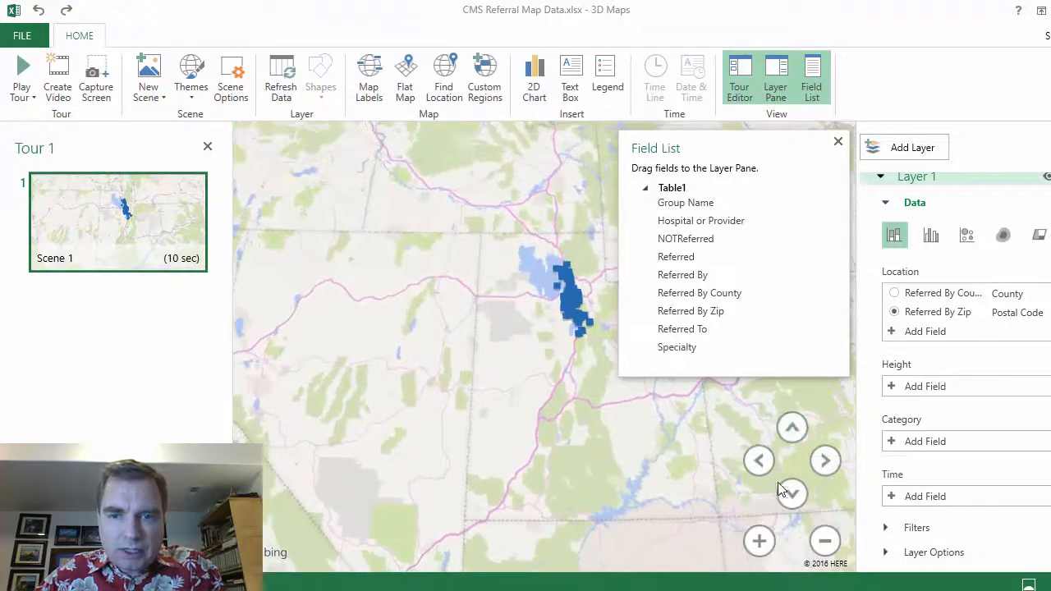
{"action": "left_click", "coordinate": [757, 540]}
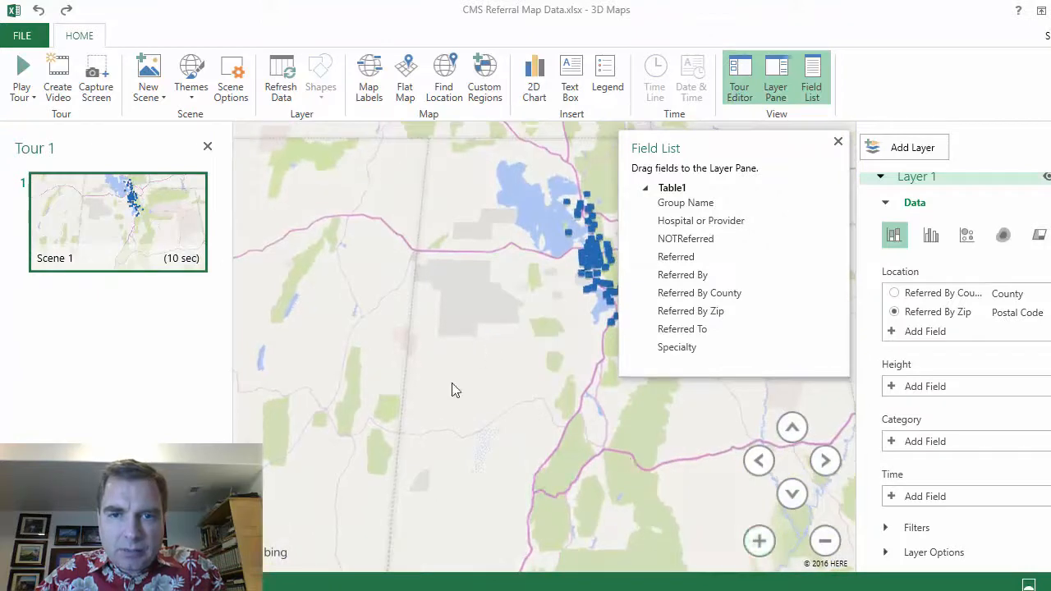
{"action": "left_click_drag", "start_coordinate": [453, 383], "coordinate": [364, 434]}
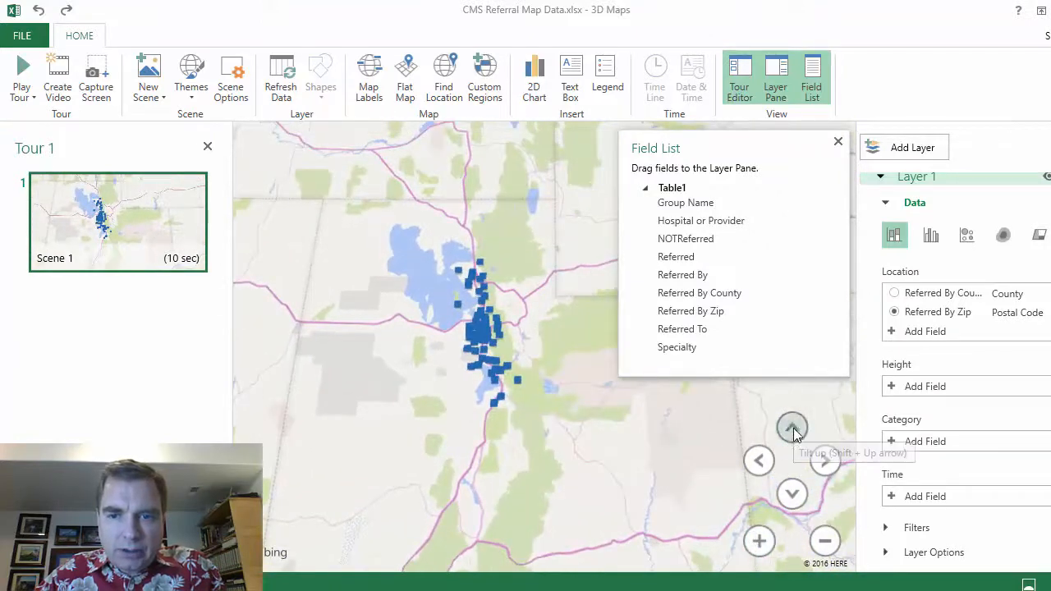
{"action": "left_click", "coordinate": [758, 540]}
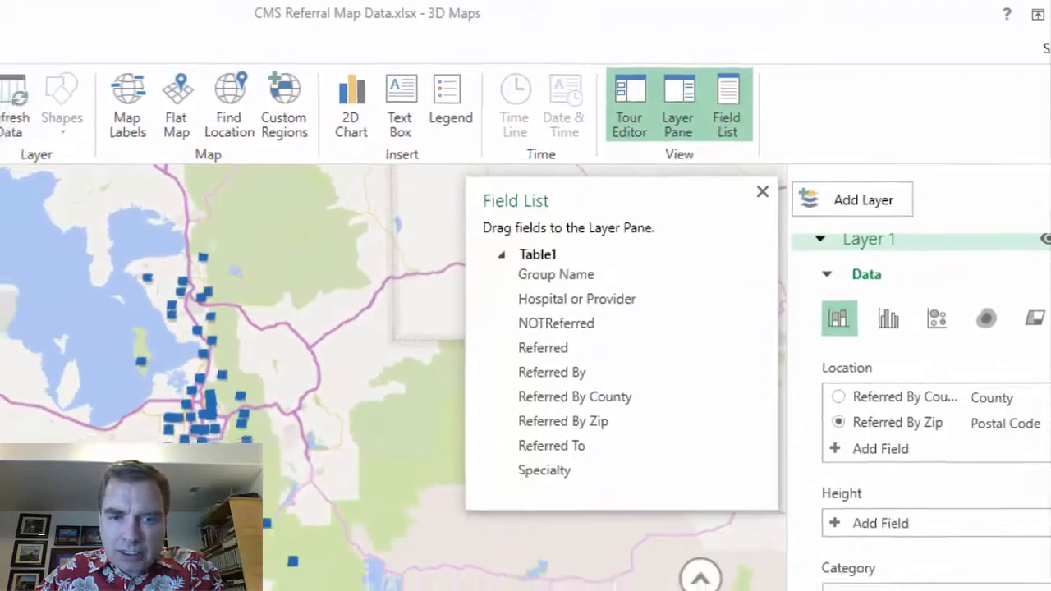
{"action": "left_click", "coordinate": [1032, 14]}
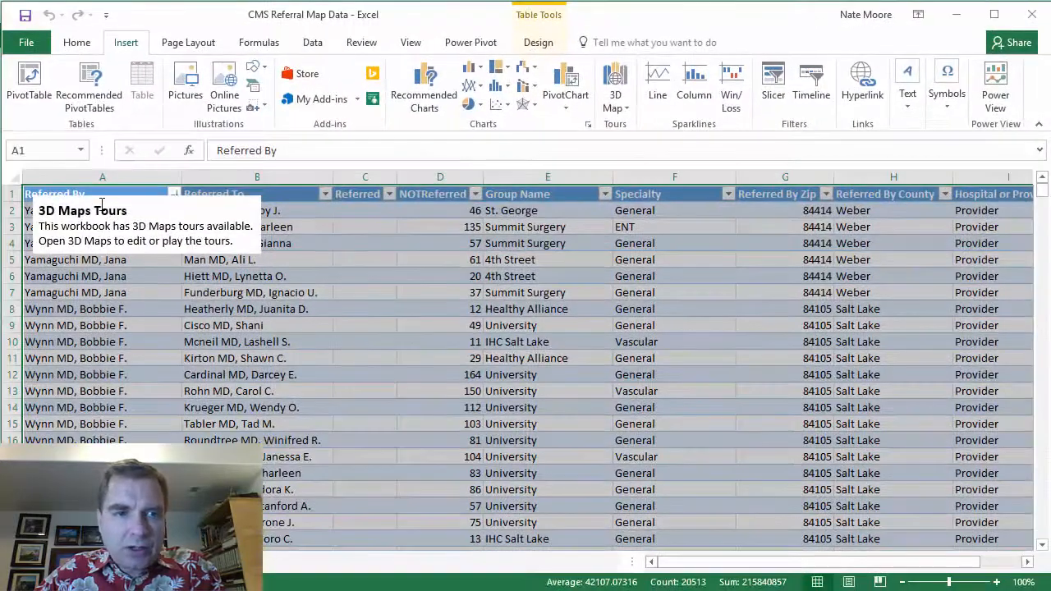
Delete the 3D Maps Tours text box from the Data sheet and switch back to the 3D Maps window
{"action": "left_click", "coordinate": [102, 202]}
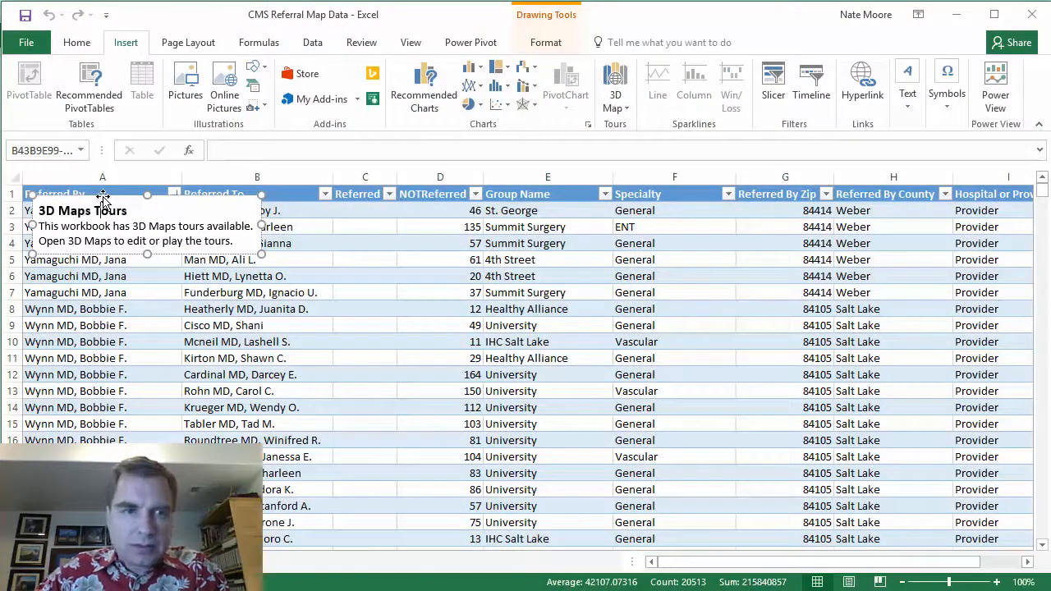
{"action": "key", "text": "Delete"}
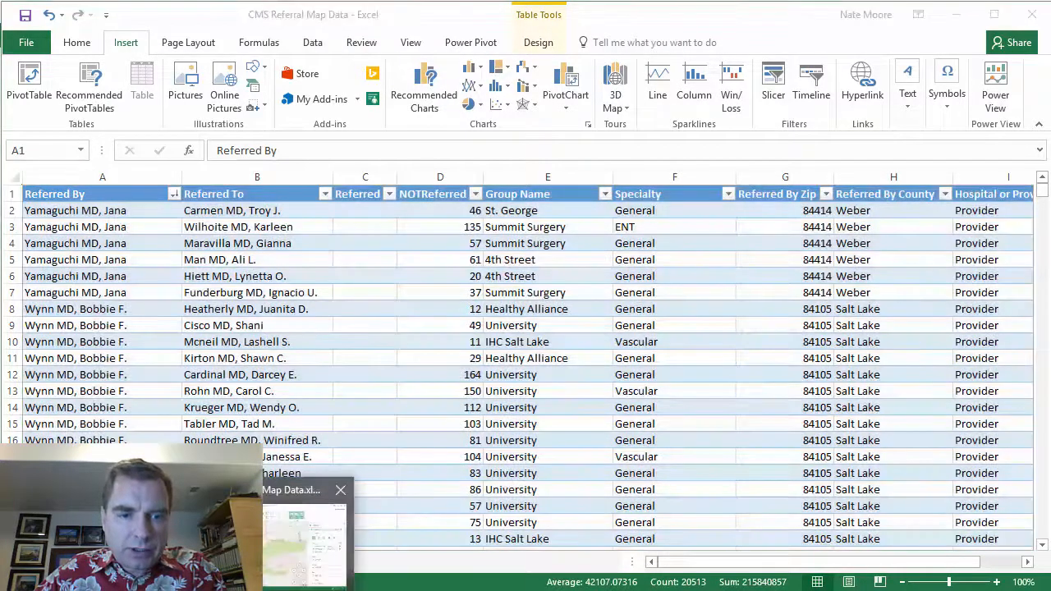
{"action": "left_click", "coordinate": [305, 549]}
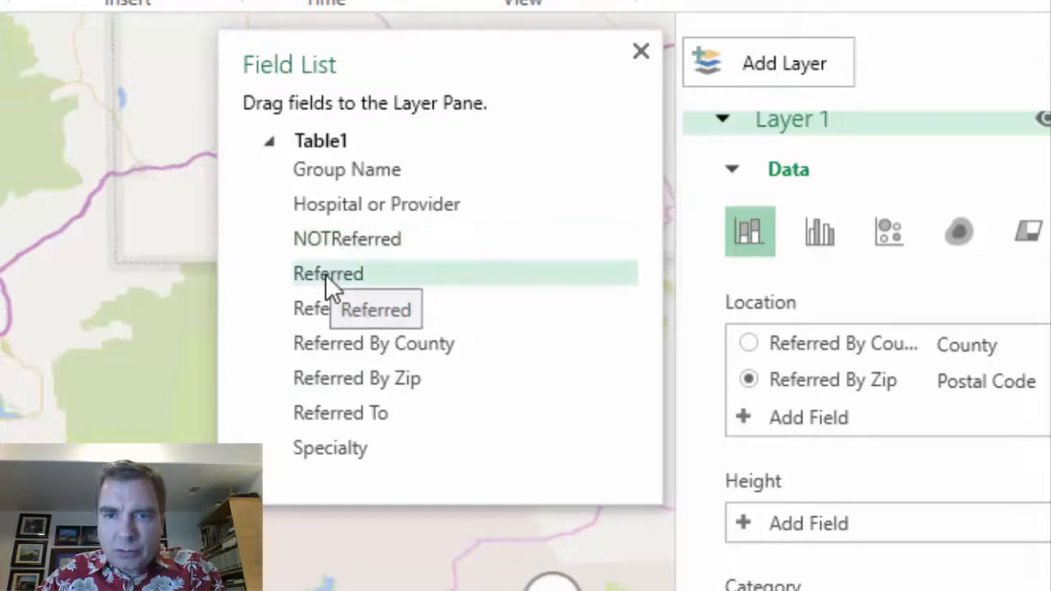
Add the Referred and NOTReferred fields as summed column heights for Layer 1
{"action": "left_click_drag", "start_coordinate": [325, 275], "coordinate": [818, 490]}
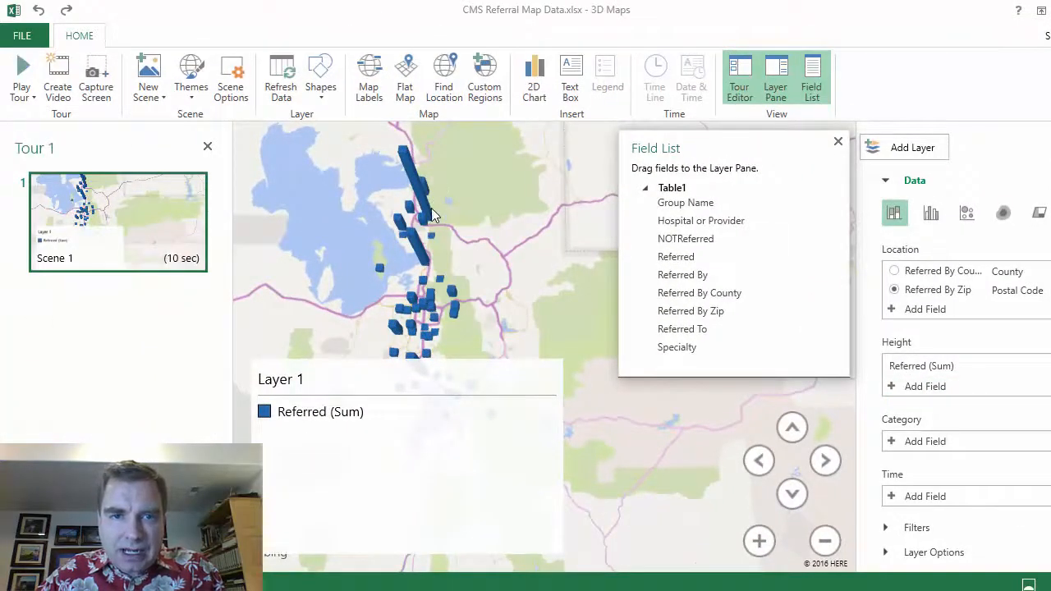
{"action": "mouse_move", "coordinate": [426, 208]}
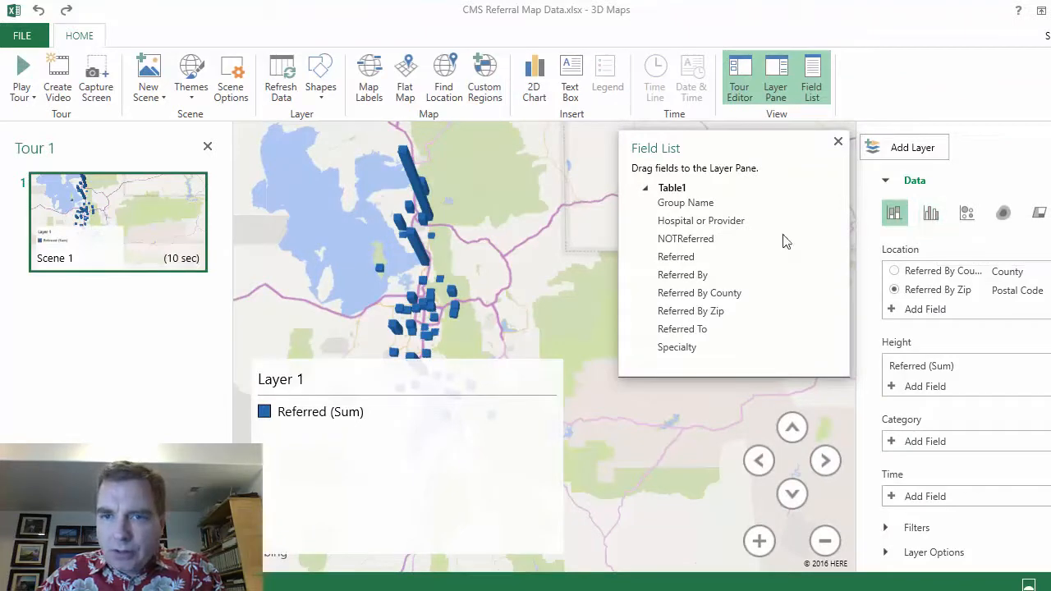
{"action": "left_click_drag", "start_coordinate": [686, 245], "coordinate": [918, 379]}
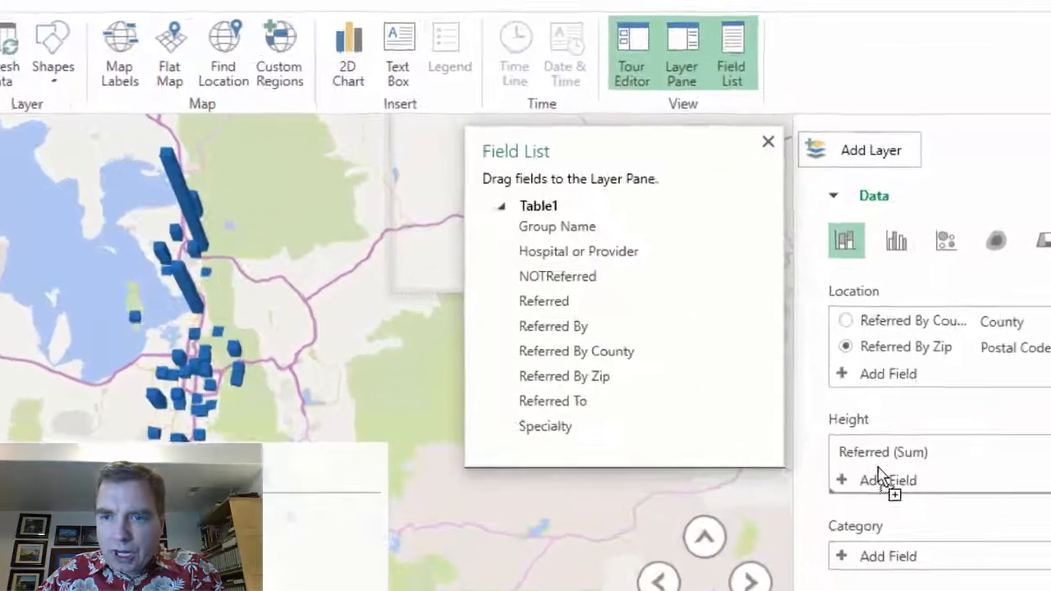
{"action": "left_click_drag", "start_coordinate": [883, 475], "coordinate": [878, 473]}
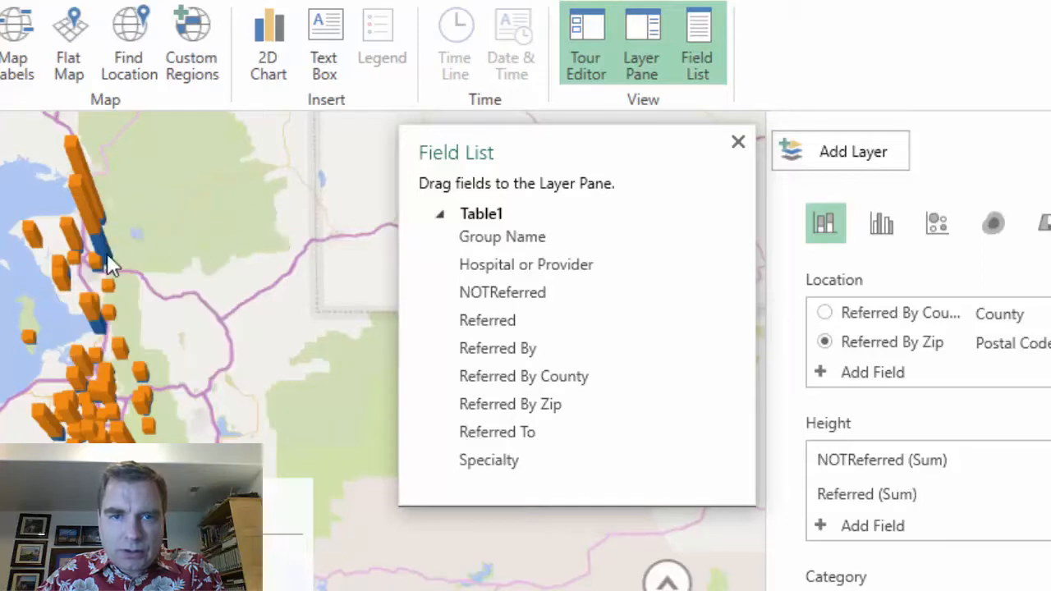
Preview Layer 1 as clustered columns, bubbles, a heat map and shaded regions, and return it to stacked columns
{"action": "left_click", "coordinate": [892, 242]}
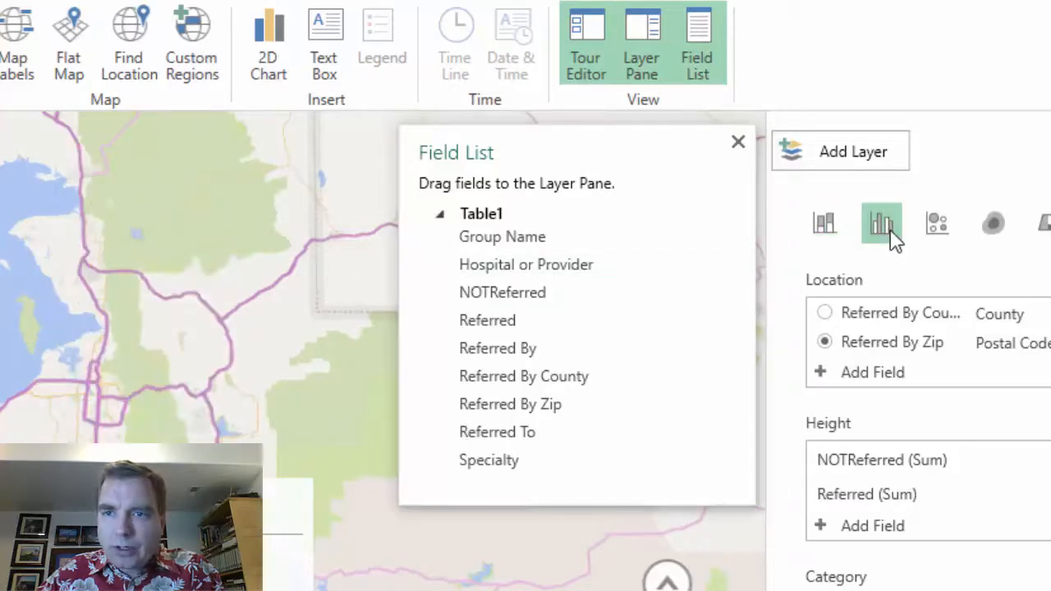
{"action": "left_click", "coordinate": [934, 227]}
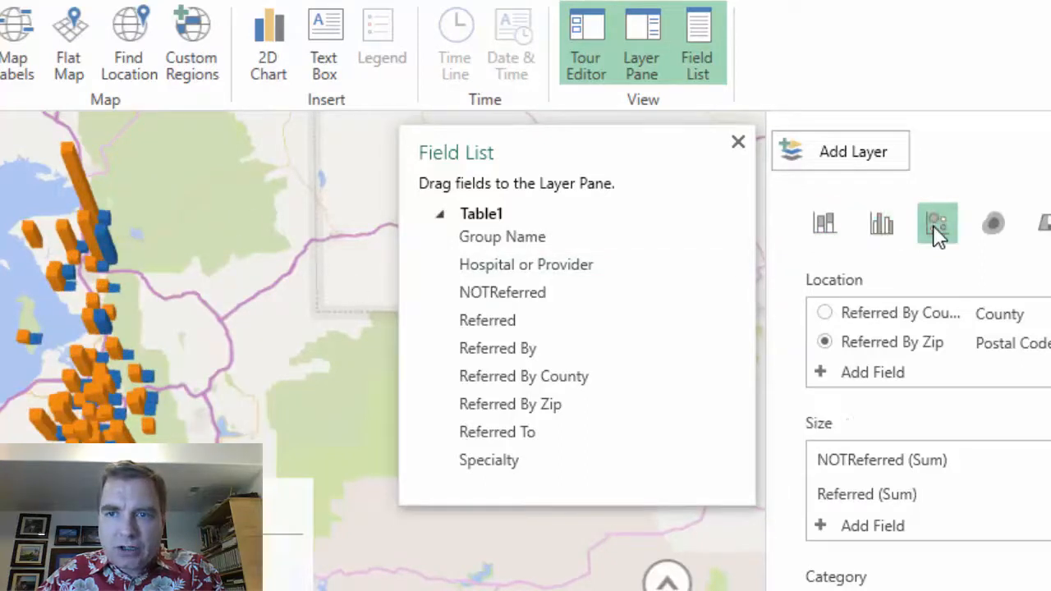
{"action": "left_click", "coordinate": [994, 224]}
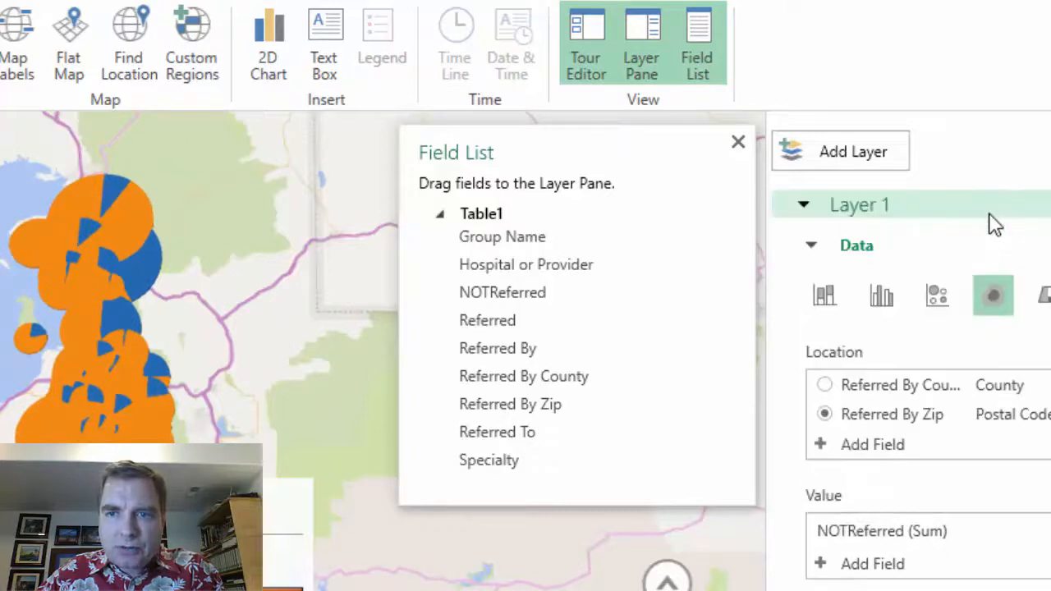
{"action": "left_click", "coordinate": [1043, 298]}
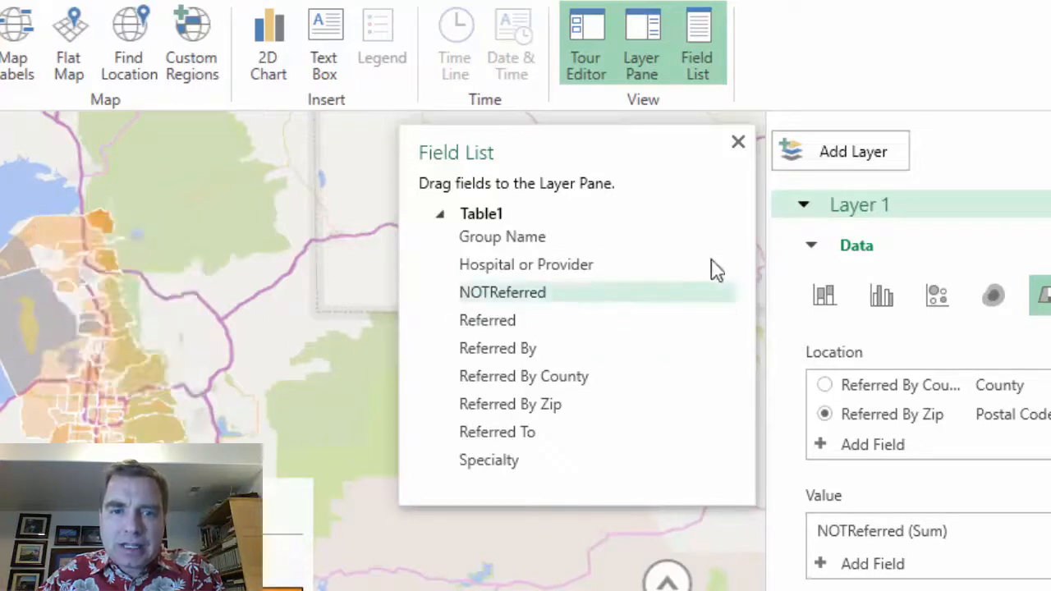
{"action": "left_click", "coordinate": [831, 294]}
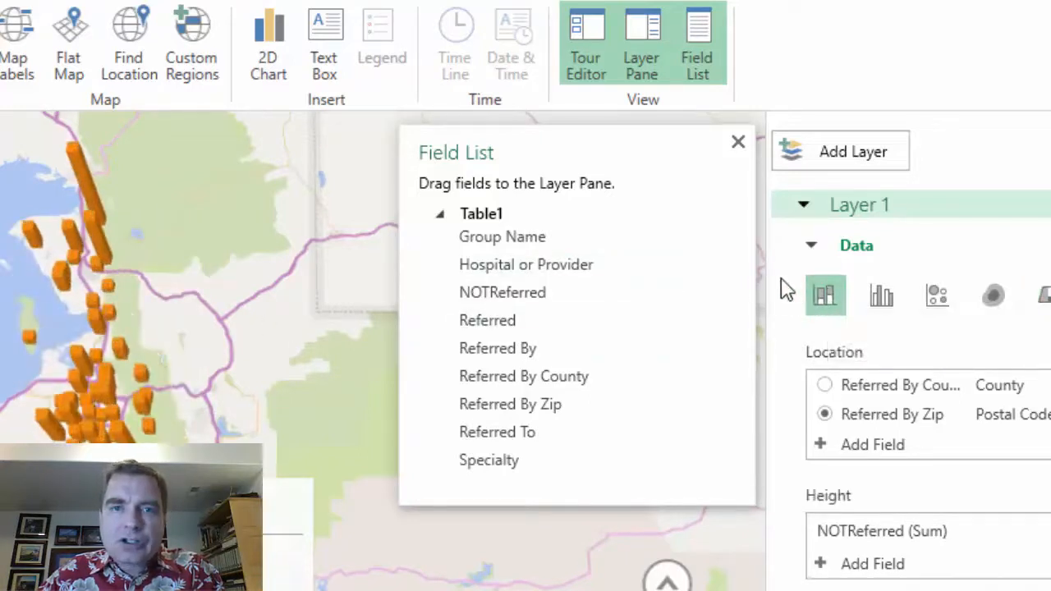